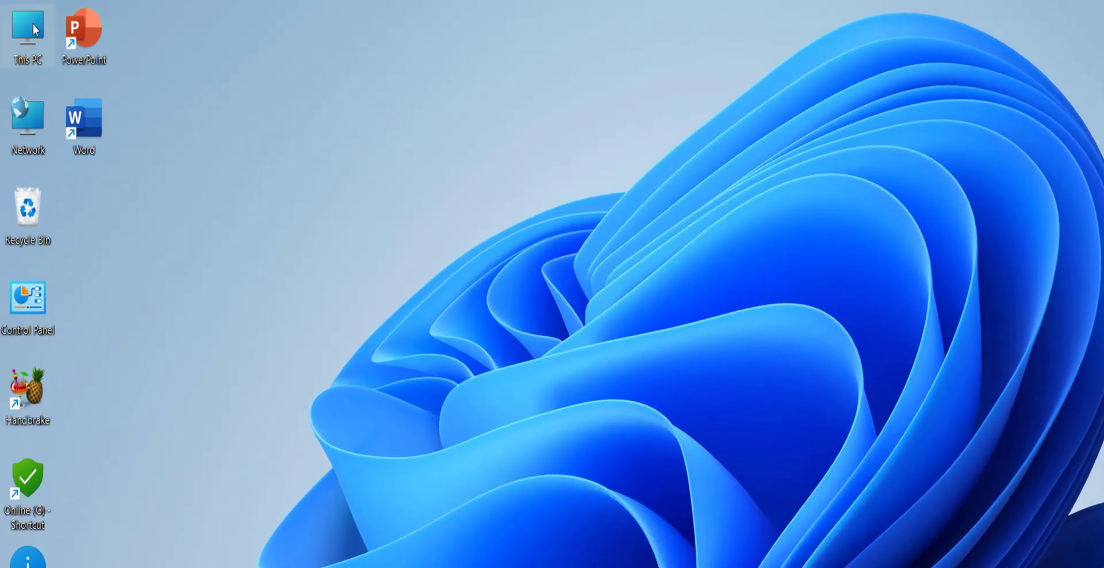
# - Open the Update driver wizard for the NVIDIA GeForce GT 610 in Device Manager, then cancel it
pyautogui.rightClick(33, 25)
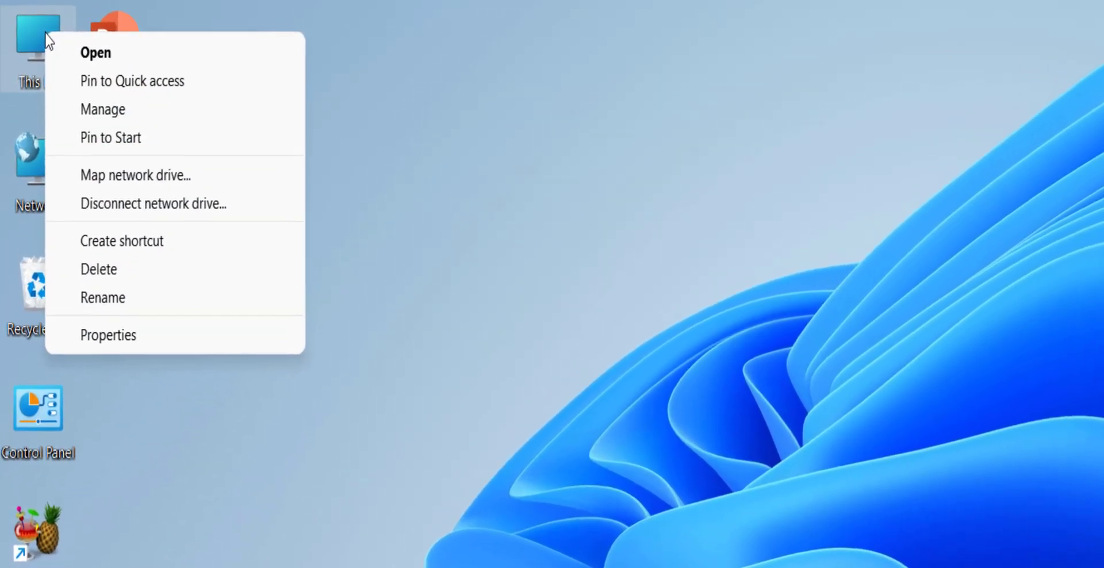
pyautogui.click(172, 118)
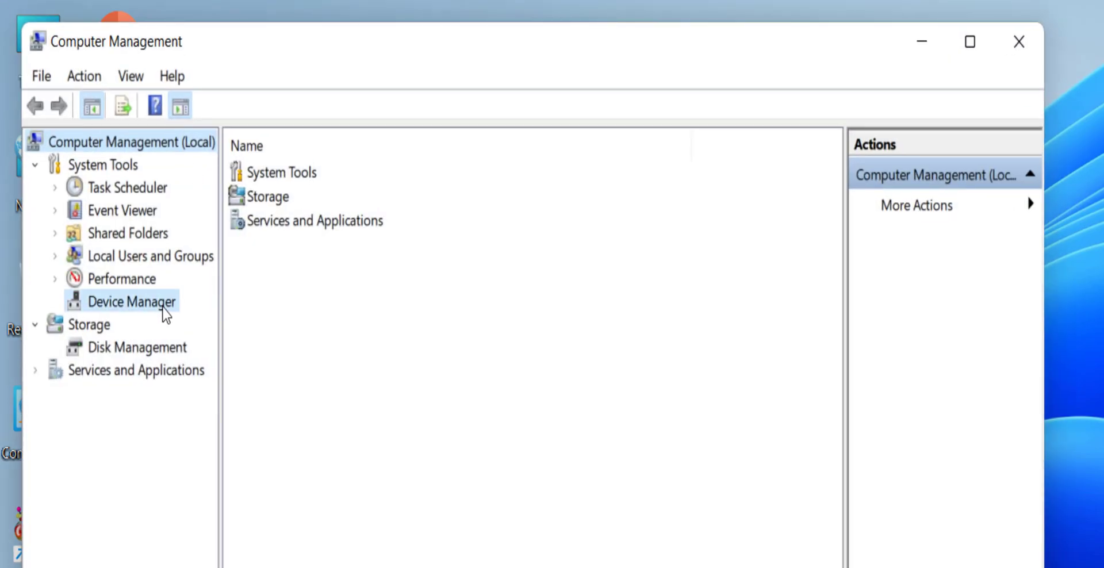
pyautogui.click(162, 307)
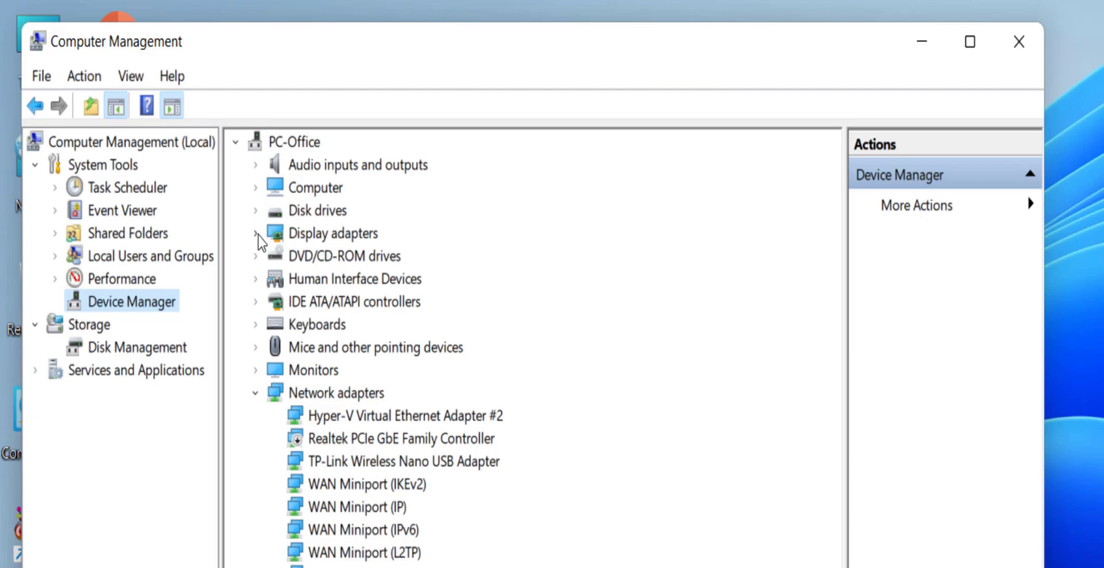
pyautogui.click(256, 234)
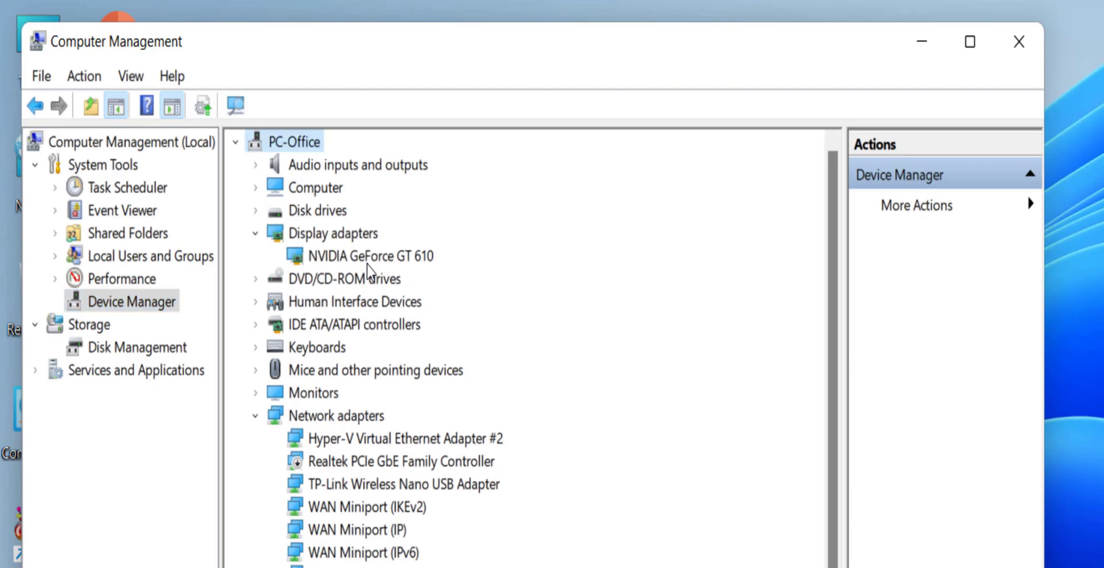
pyautogui.rightClick(379, 257)
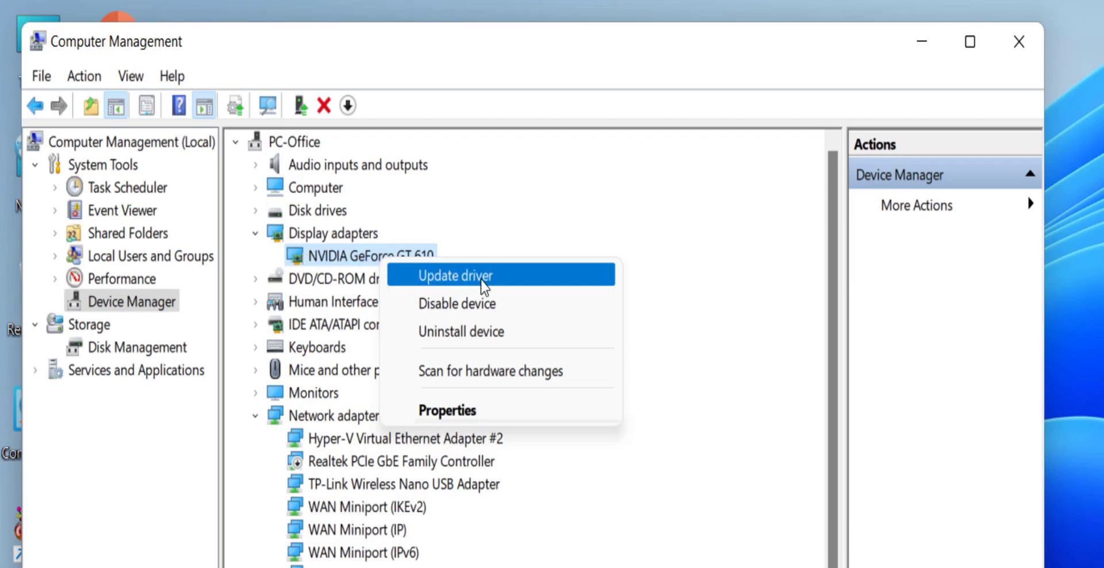
pyautogui.click(492, 278)
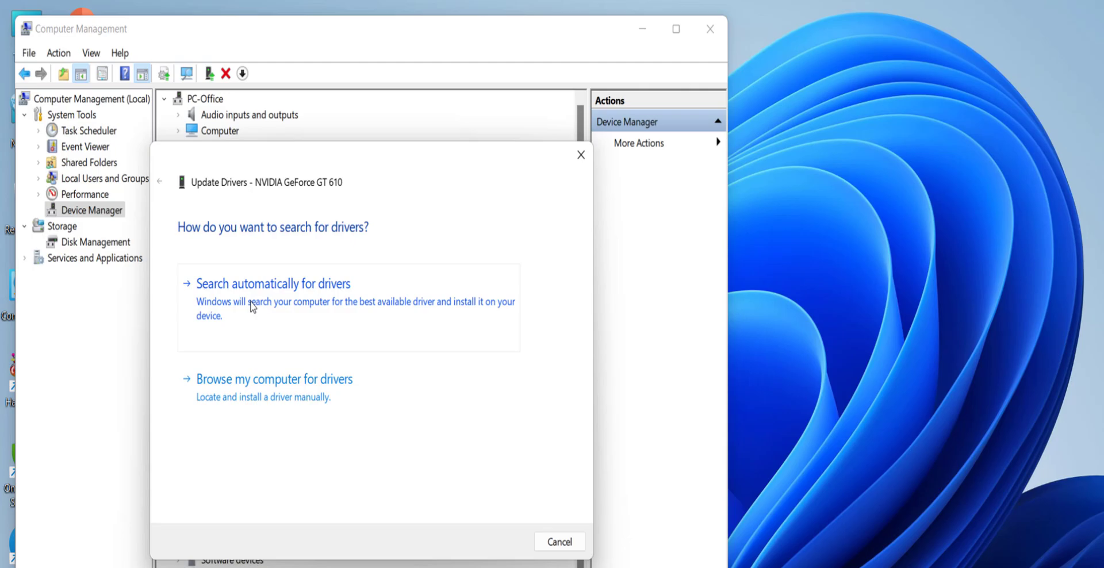
pyautogui.click(559, 542)
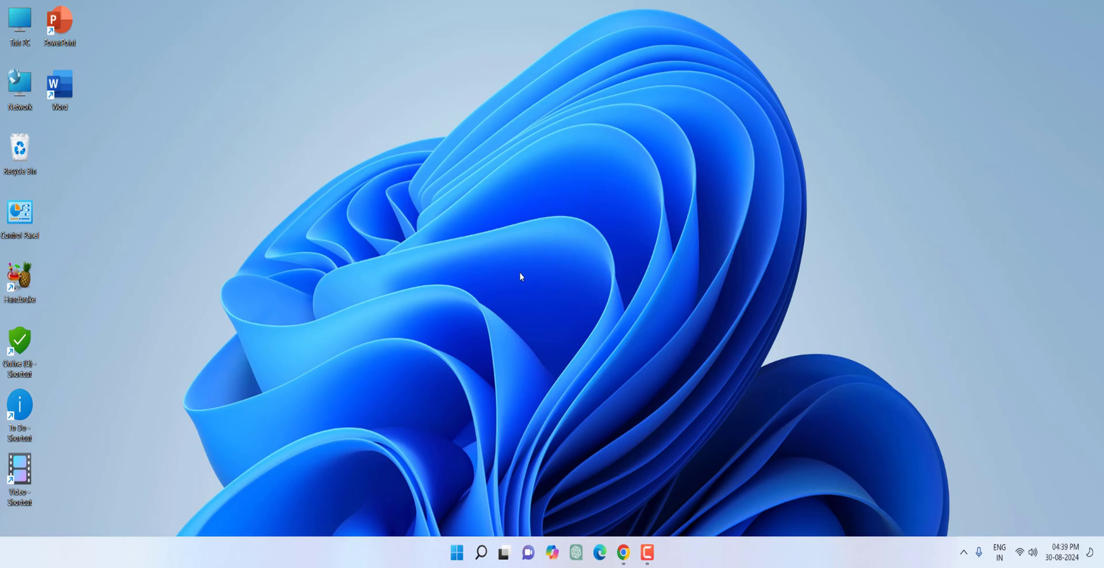
# - Tick NVIDIA - Display under Windows Update's optional driver updates, then close Settings
pyautogui.click(454, 557)
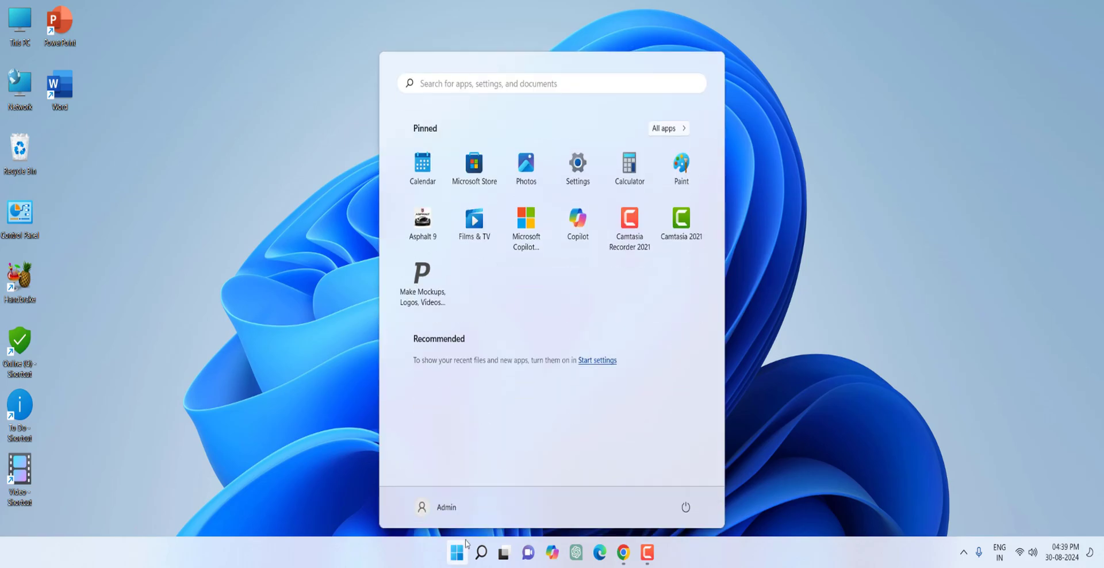
pyautogui.click(577, 167)
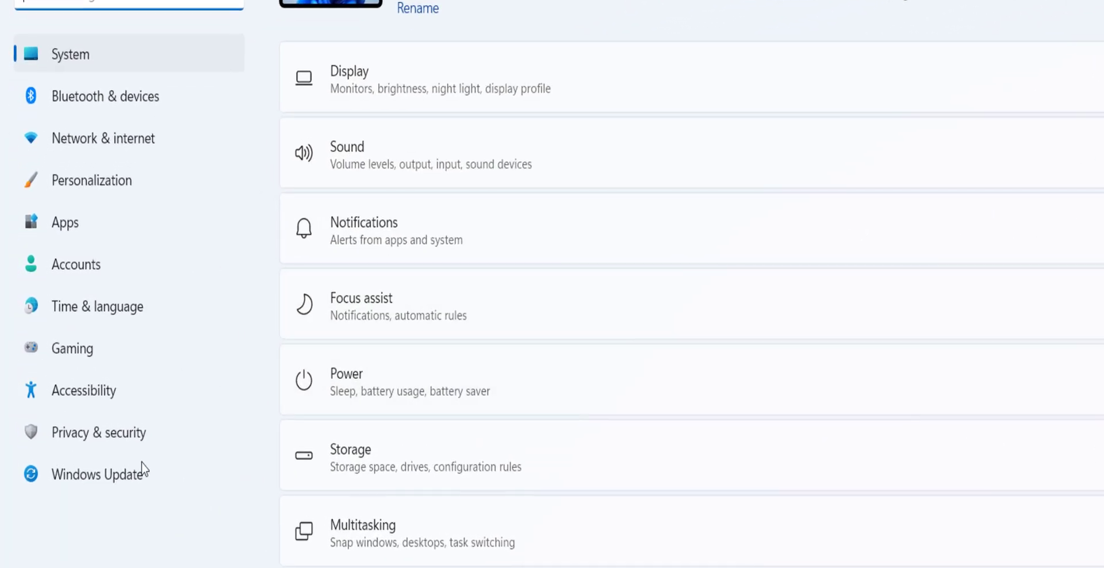
pyautogui.click(124, 481)
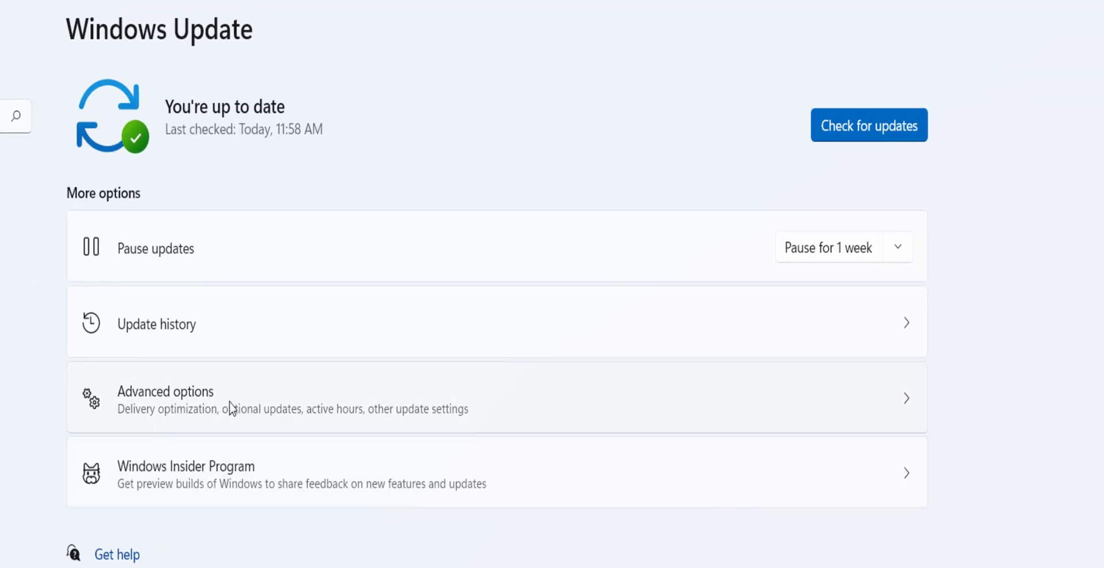
pyautogui.click(230, 406)
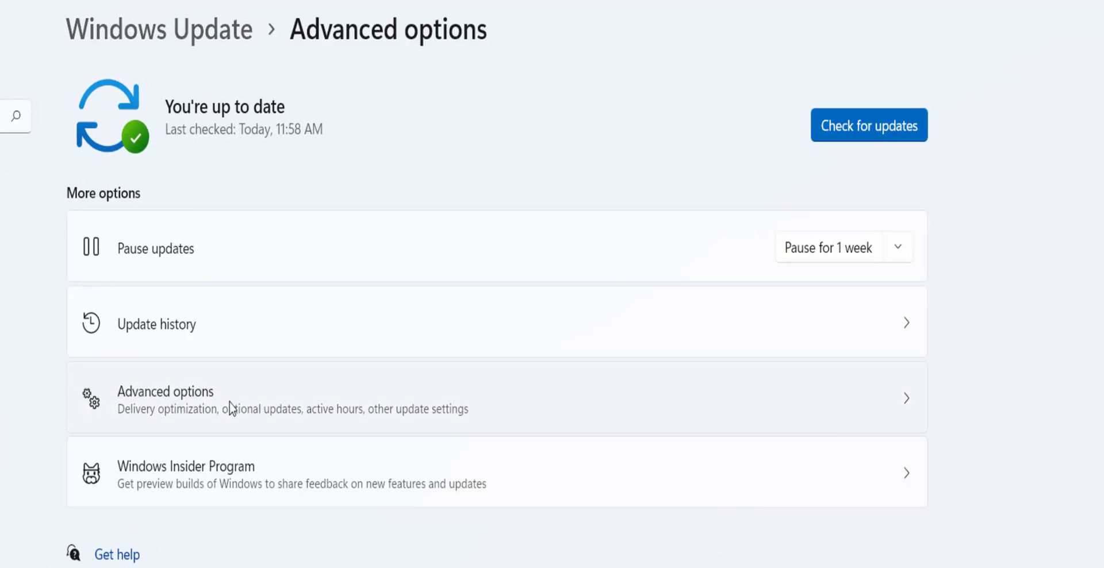
pyautogui.scroll(-5, 227, 340)
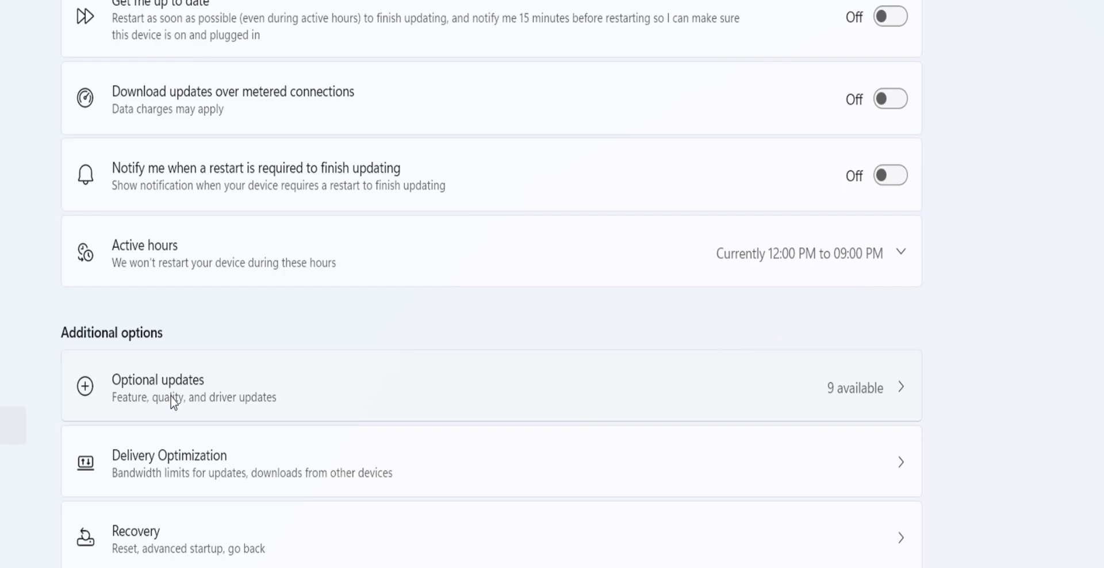
pyautogui.click(171, 398)
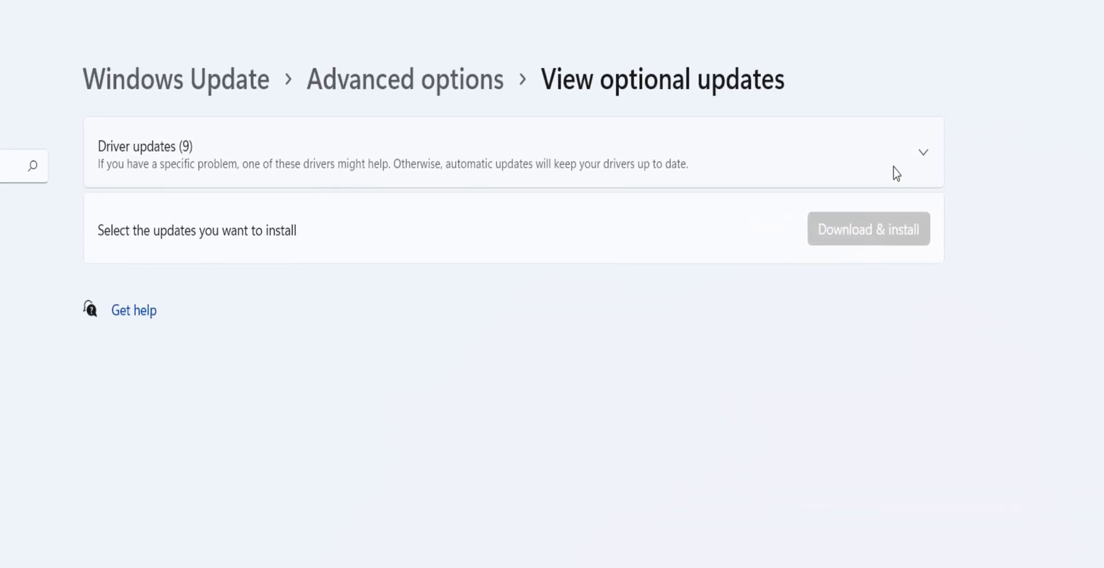
pyautogui.click(923, 153)
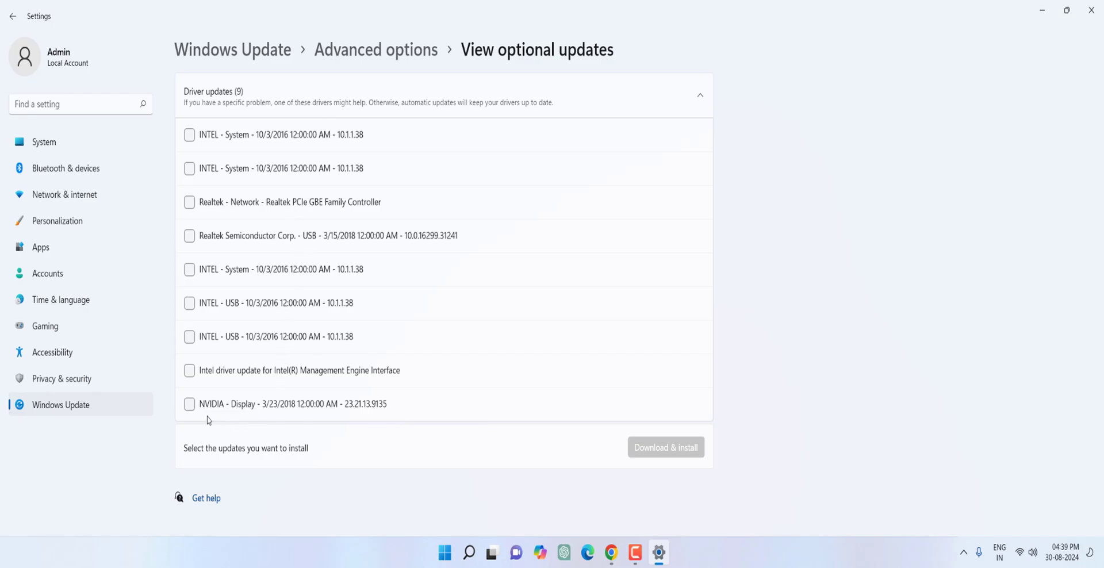
pyautogui.click(190, 404)
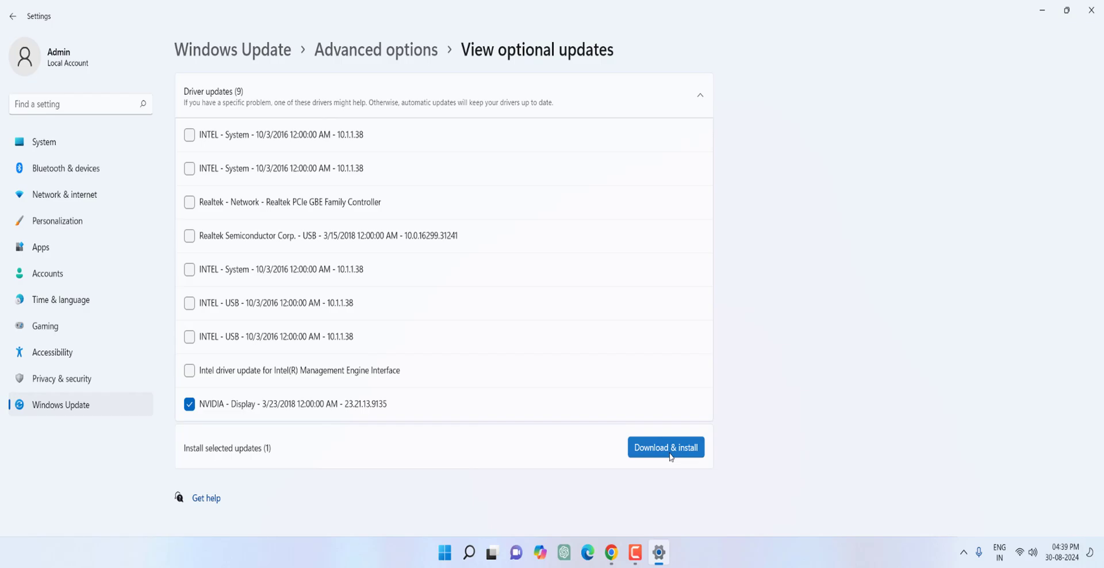
pyautogui.click(1092, 10)
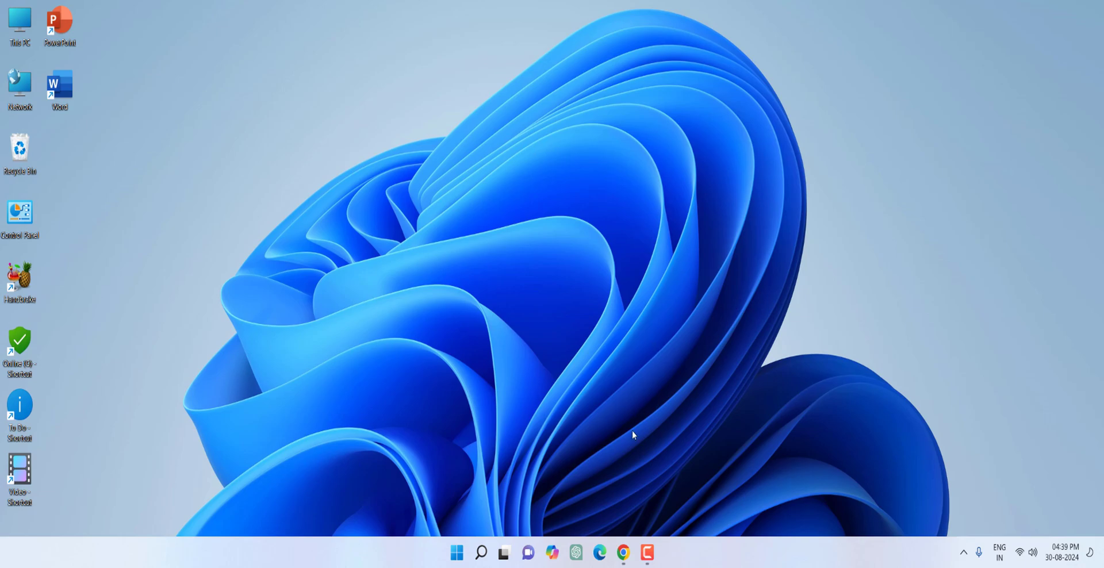
# - Open the official NVIDIA drivers page at its Manual Driver Search form and bring up the Run box
pyautogui.click(624, 553)
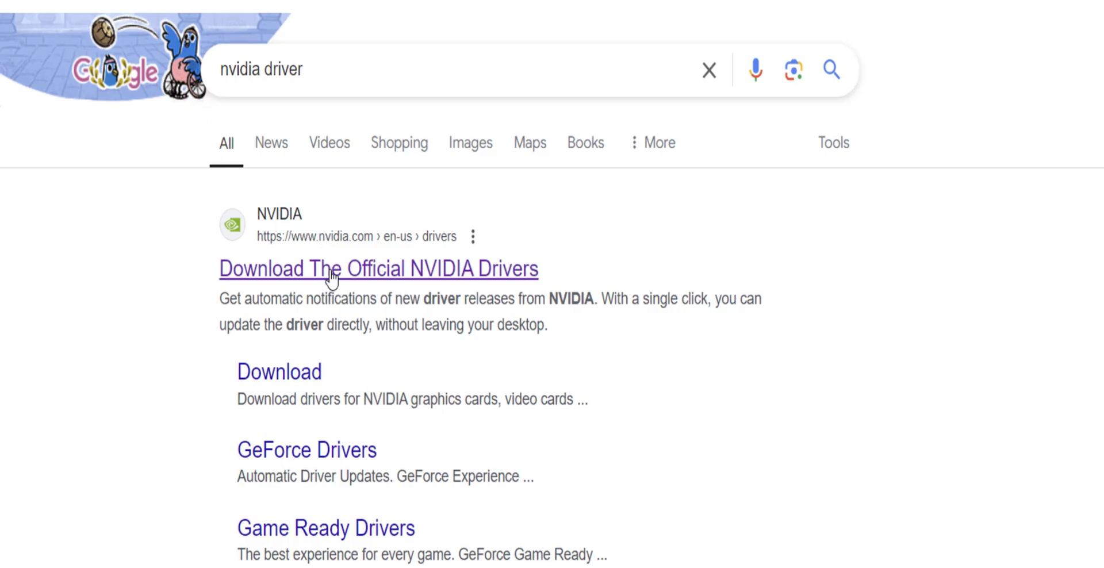
pyautogui.rightClick(367, 276)
pyautogui.click(413, 103)
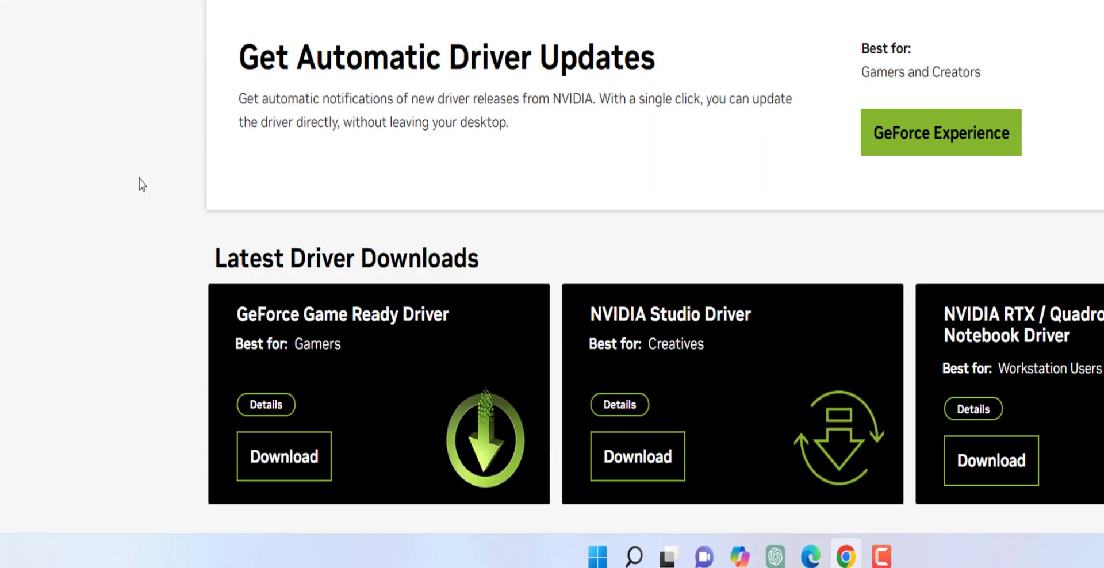
pyautogui.scroll(-5, 139, 185)
pyautogui.scroll(-2, 134, 180)
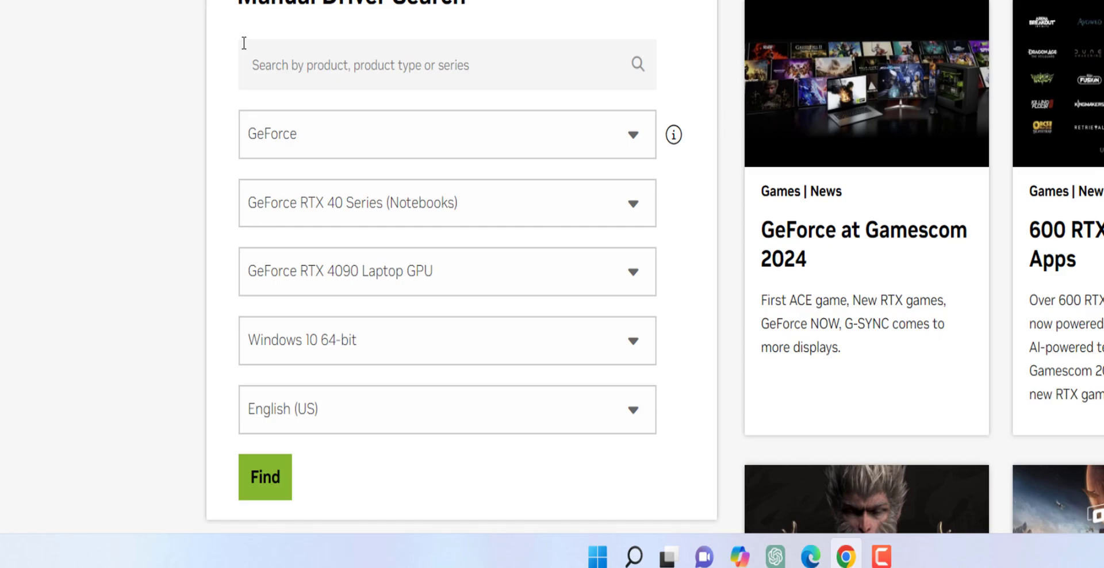
pyautogui.press('super')
pyautogui.press('super')
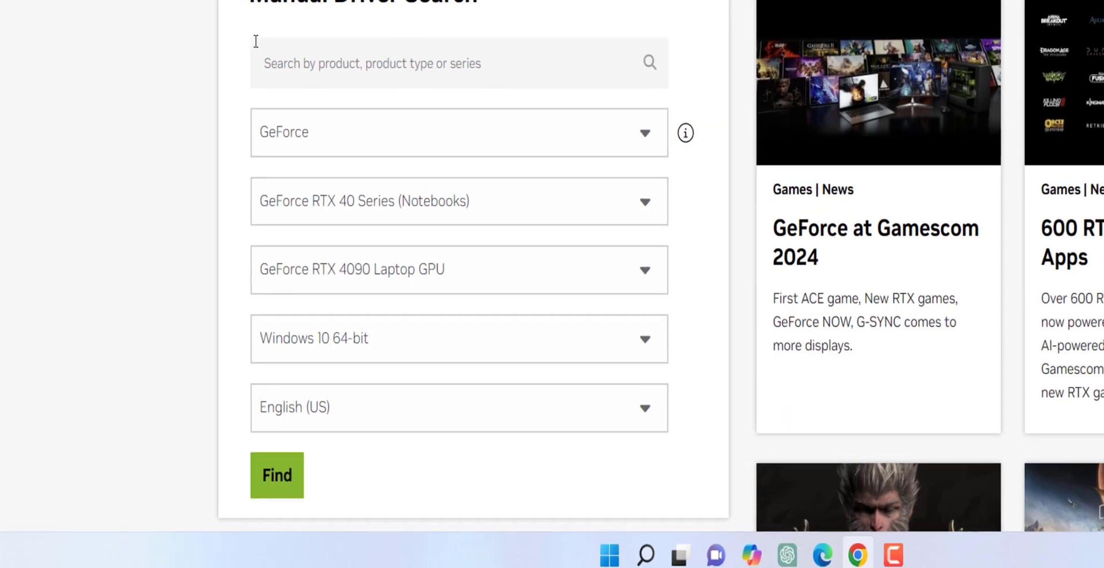
pyautogui.press('super+r')
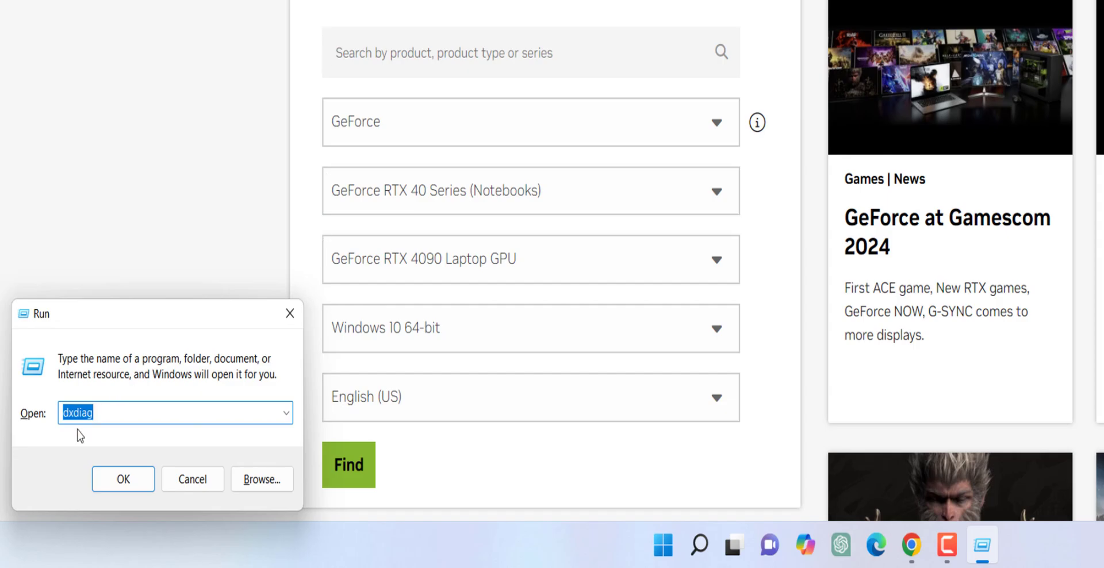
# - Run dxdiag and show its Display tab: NVIDIA GeForce GT 610, driver 23.21.13.8813
pyautogui.click(123, 481)
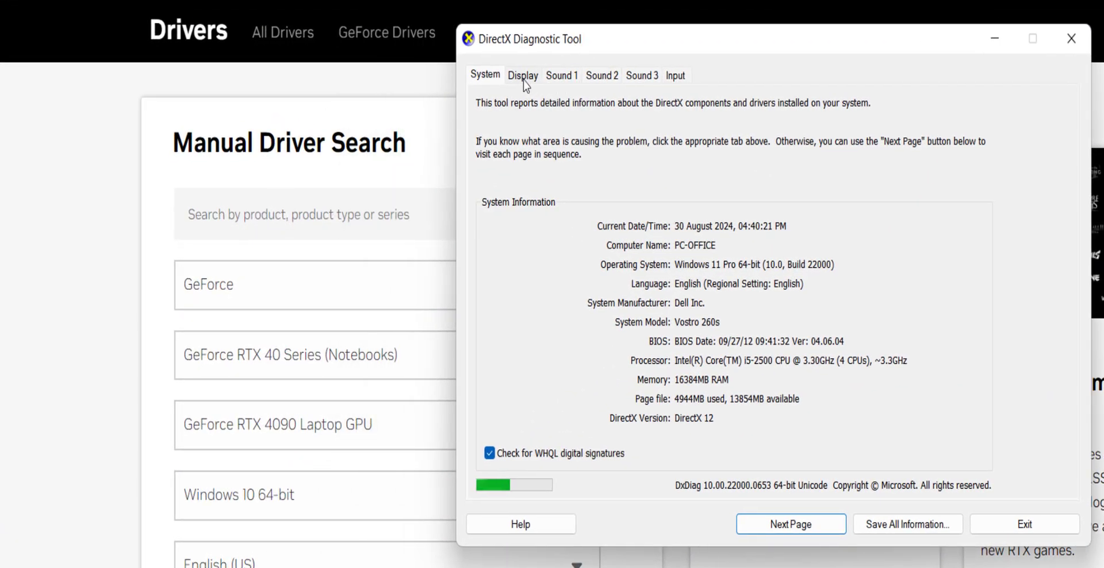
pyautogui.click(524, 76)
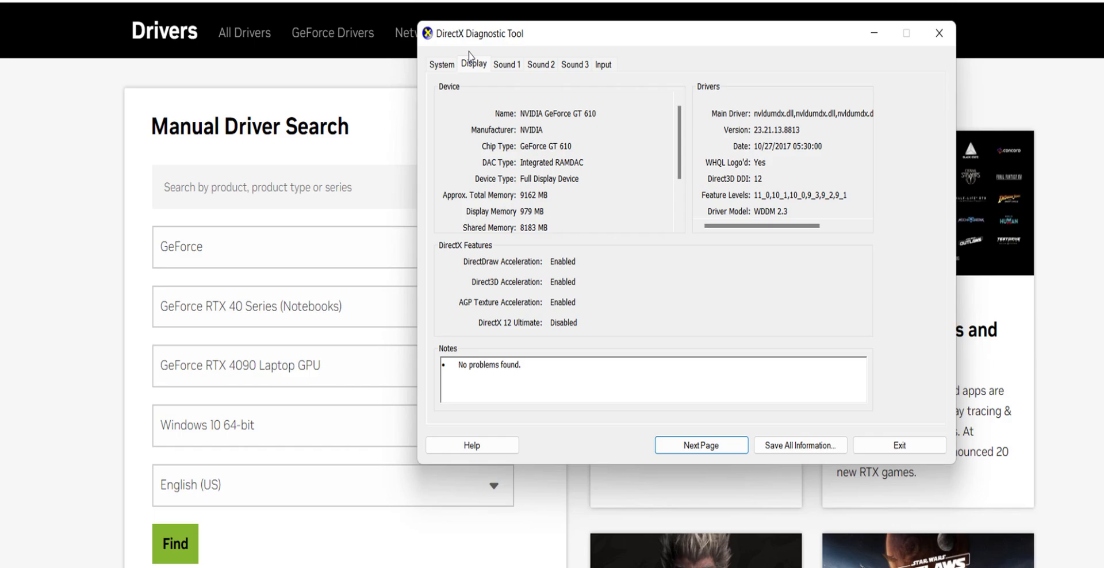
pyautogui.moveTo(473, 42); pyautogui.dragTo(481, 40)
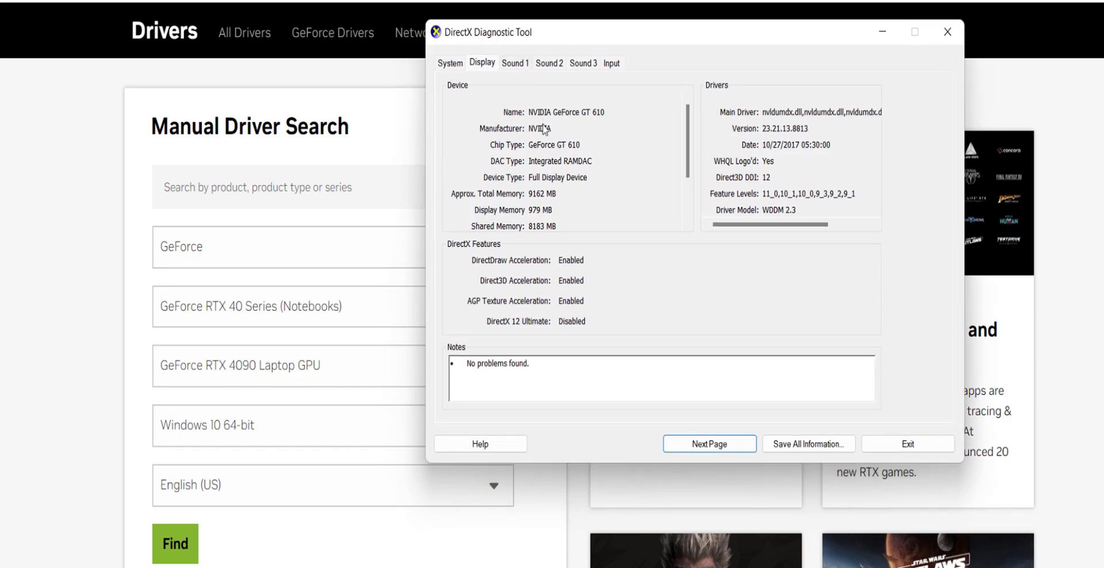
pyautogui.moveTo(544, 38); pyautogui.dragTo(561, 49)
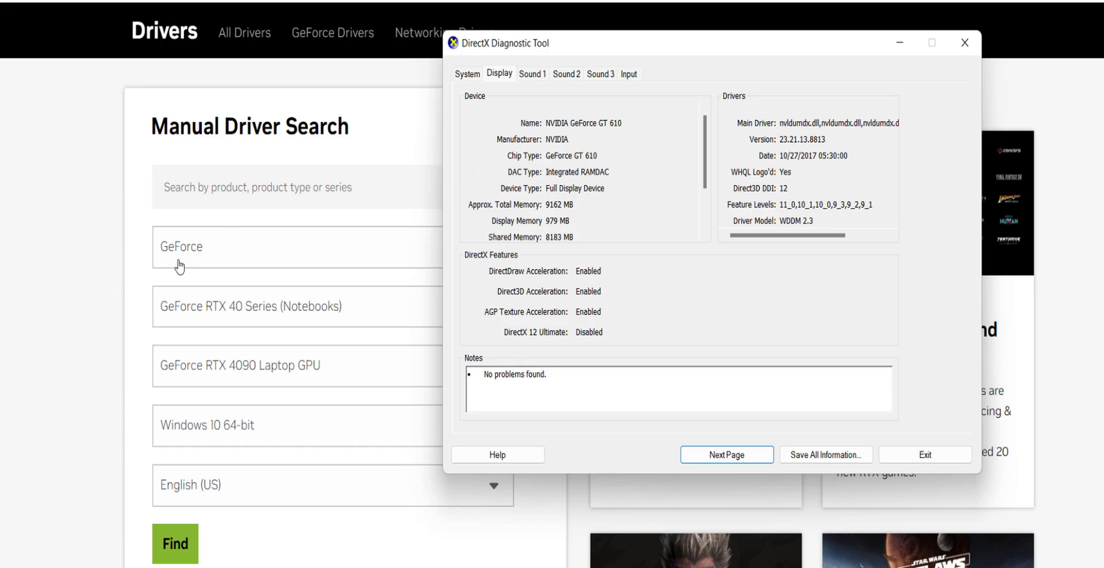
# - Set the manual driver search's product type to GeForce and the series to GeForce 600 Series
pyautogui.click(199, 249)
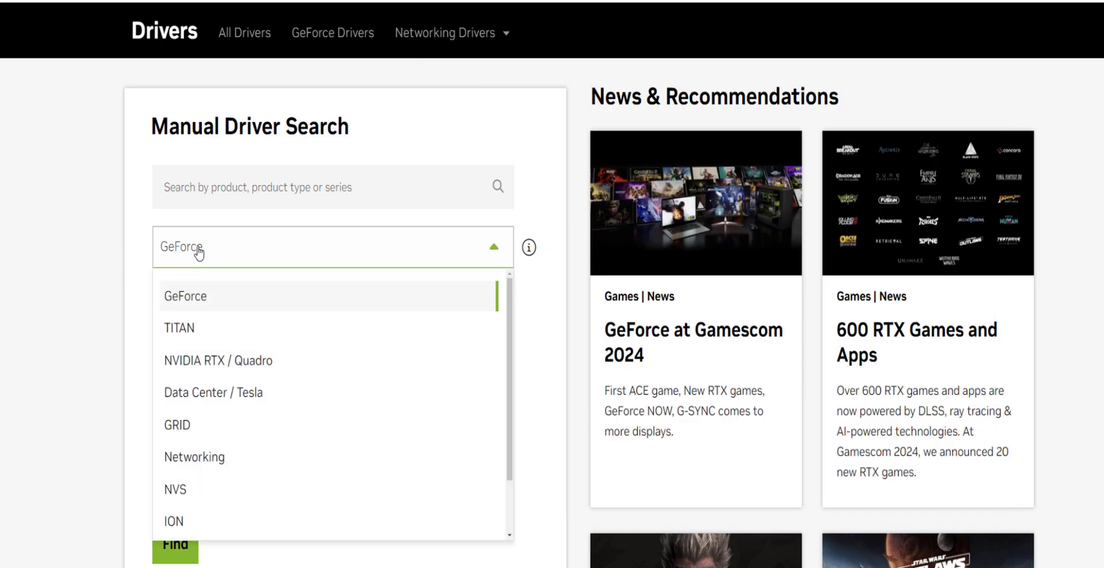
pyautogui.click(200, 292)
pyautogui.hotkey('alt', 'Tab')
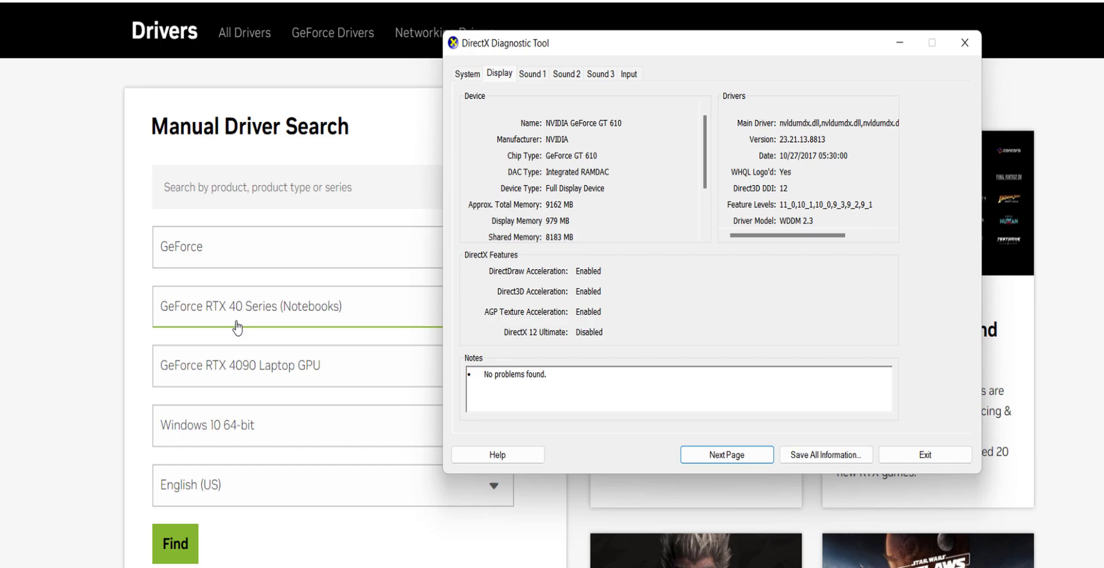
pyautogui.click(258, 315)
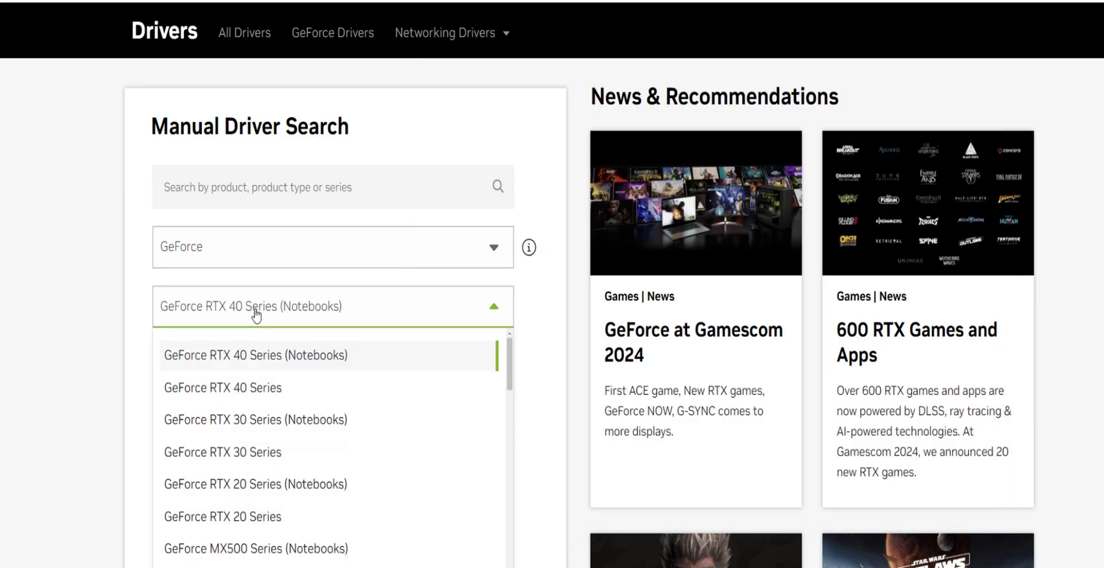
pyautogui.scroll(-2, 259, 287)
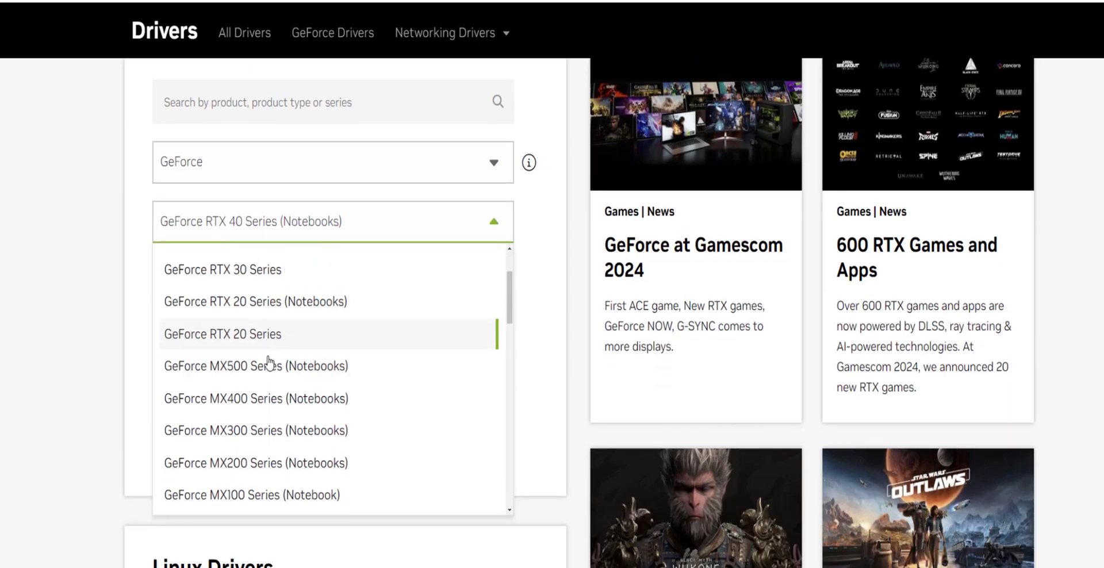
pyautogui.scroll(-2, 262, 373)
pyautogui.scroll(-1, 256, 408)
pyautogui.scroll(-3, 248, 425)
pyautogui.scroll(-1, 246, 426)
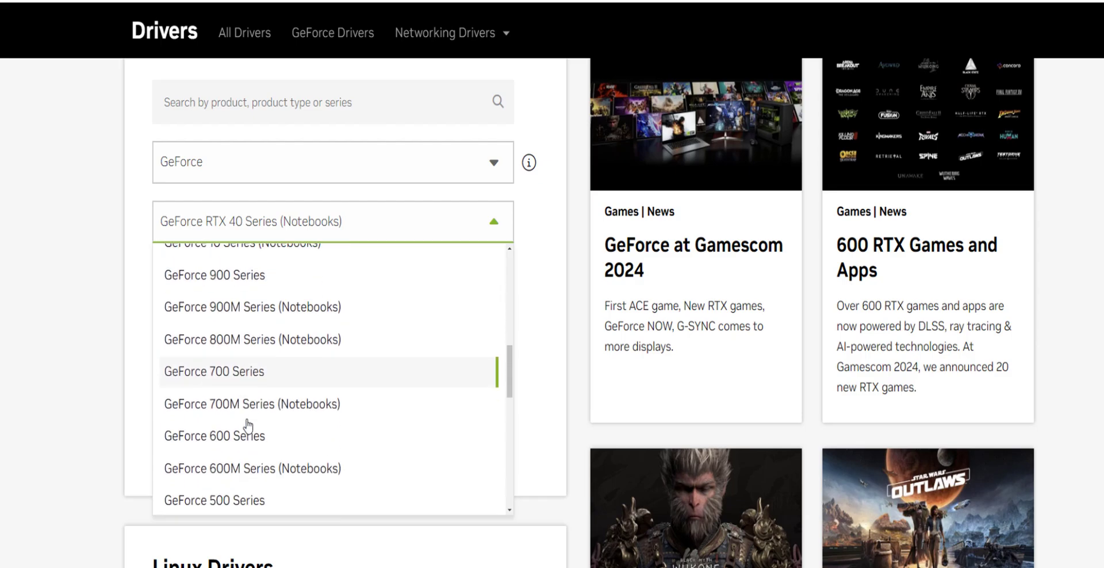
pyautogui.scroll(-1, 224, 426)
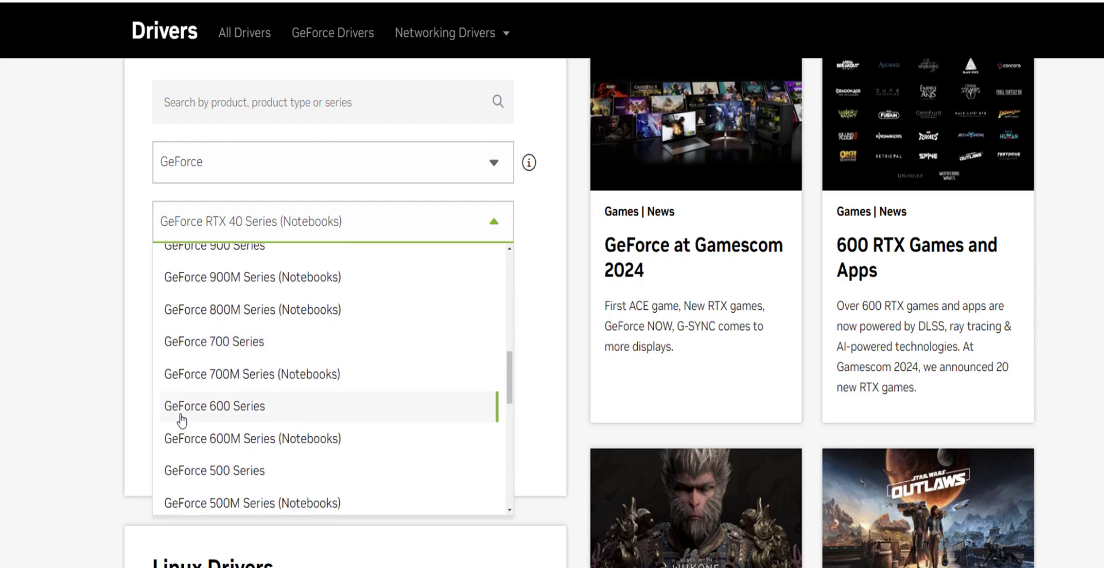
pyautogui.click(239, 413)
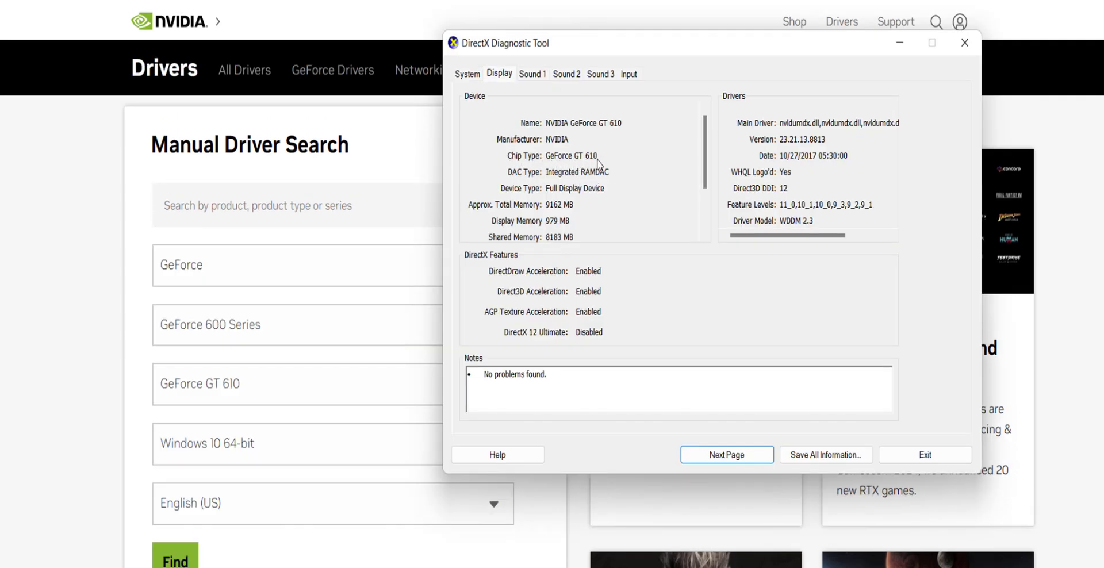
# - Choose GeForce GT 610 and Windows 11, then run the driver search
pyautogui.click(214, 389)
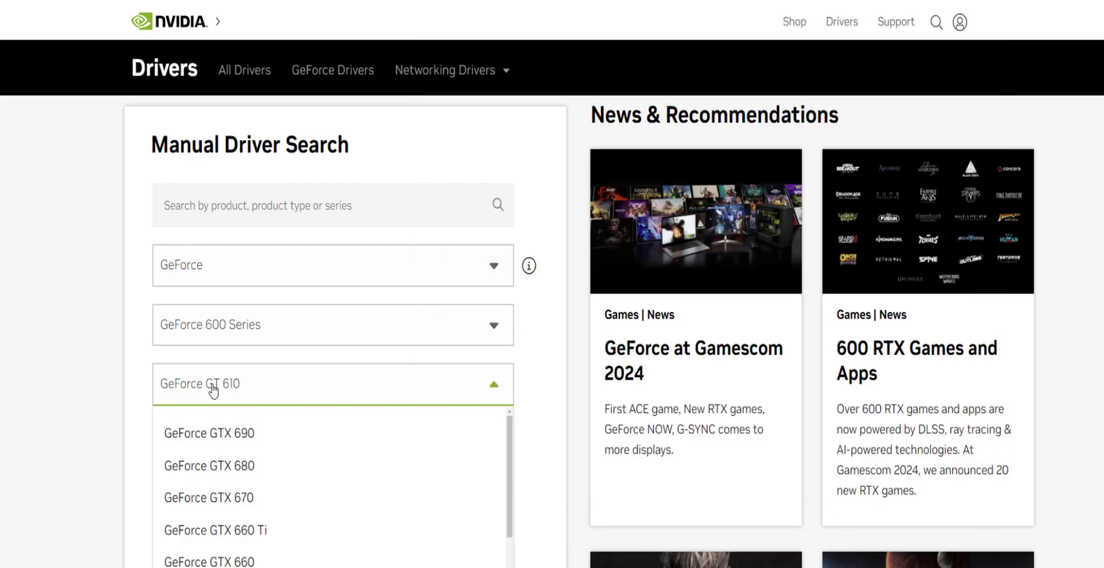
pyautogui.scroll(-1, 214, 389)
pyautogui.scroll(-2, 222, 347)
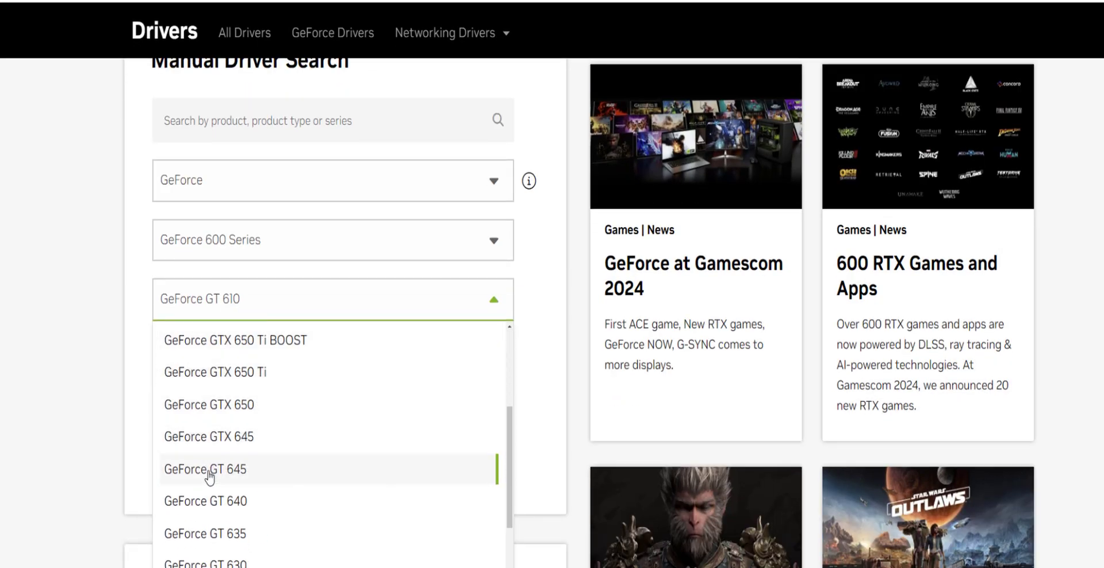
pyautogui.scroll(-1, 249, 401)
pyautogui.scroll(-1, 252, 397)
pyautogui.scroll(-1, 239, 482)
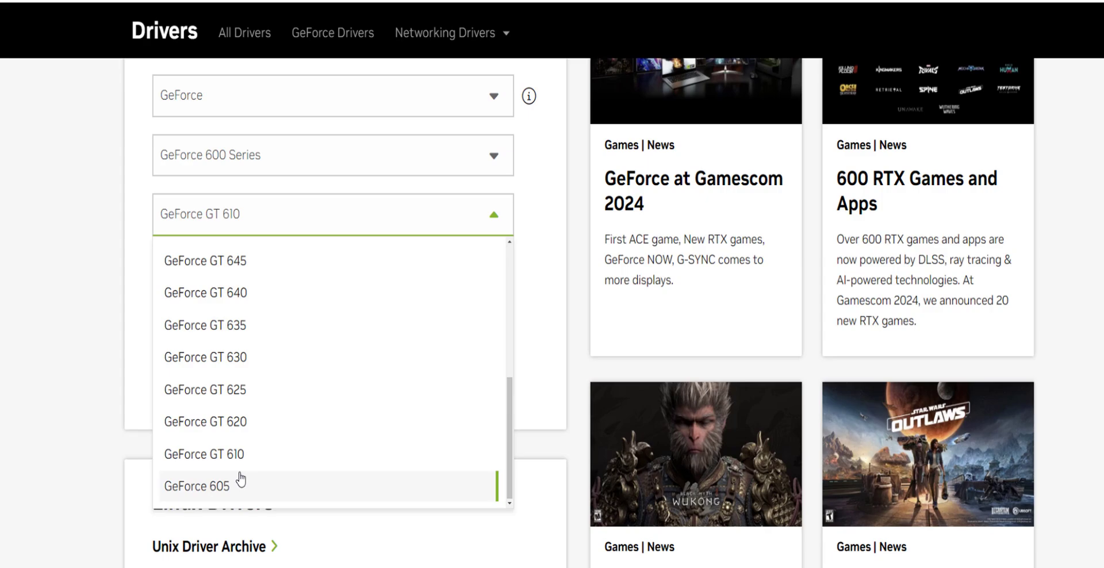
pyautogui.click(240, 463)
pyautogui.click(237, 274)
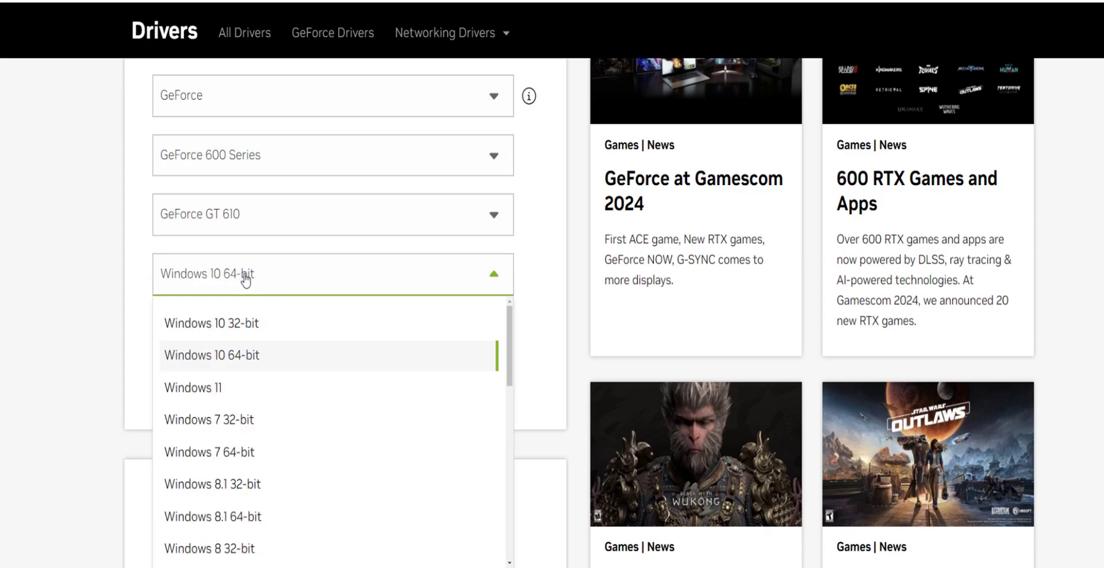
pyautogui.click(248, 397)
pyautogui.scroll(2, 87, 518)
pyautogui.scroll(-2, 81, 488)
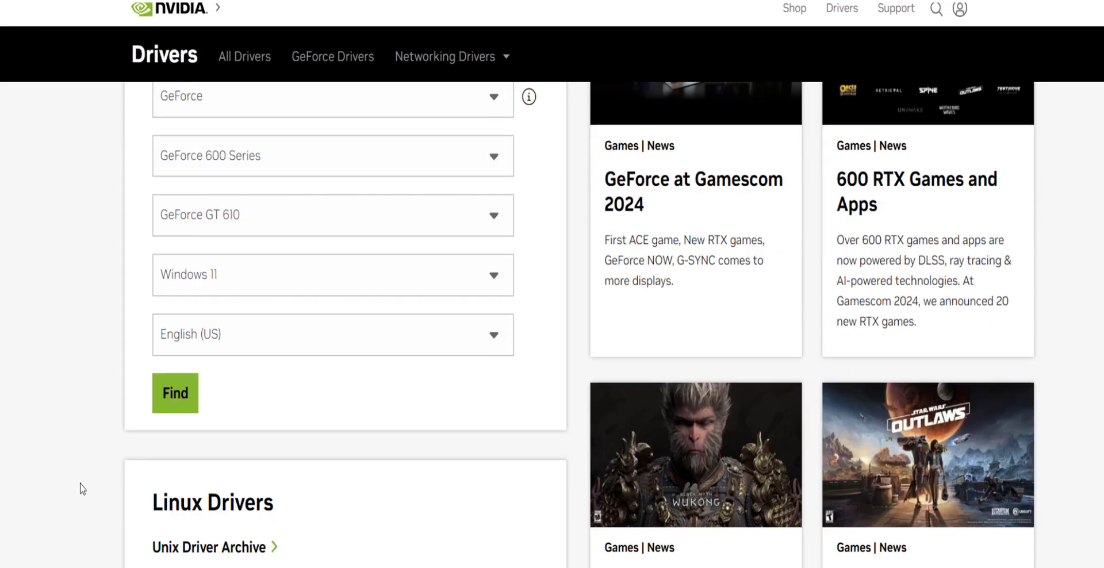
pyautogui.click(185, 403)
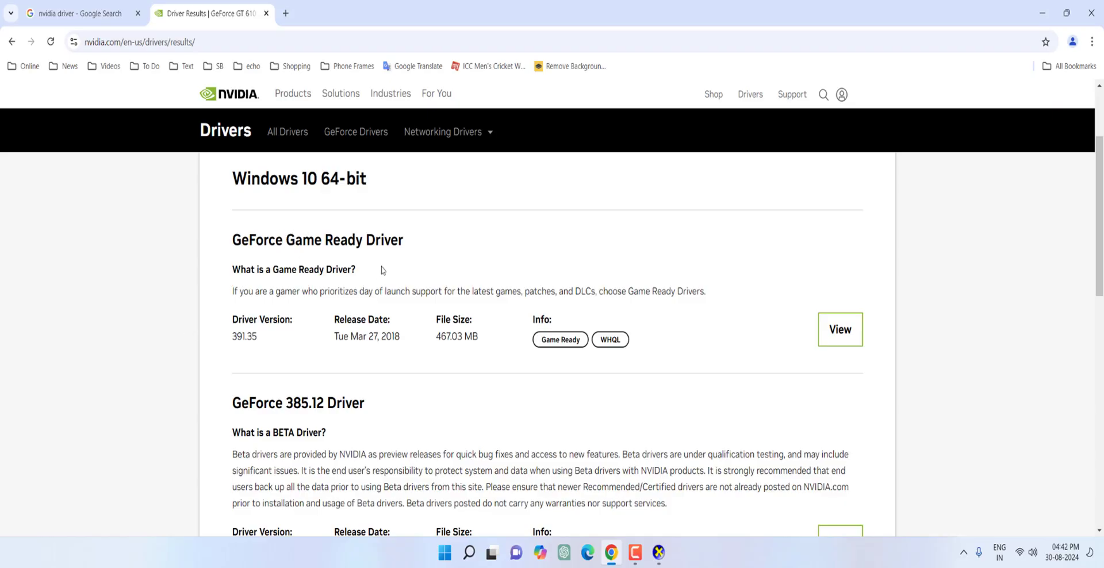
# - Start downloading Game Ready Driver 391.35 (467.03 MB), then cancel the save dialog
pyautogui.scroll(-3, 495, 369)
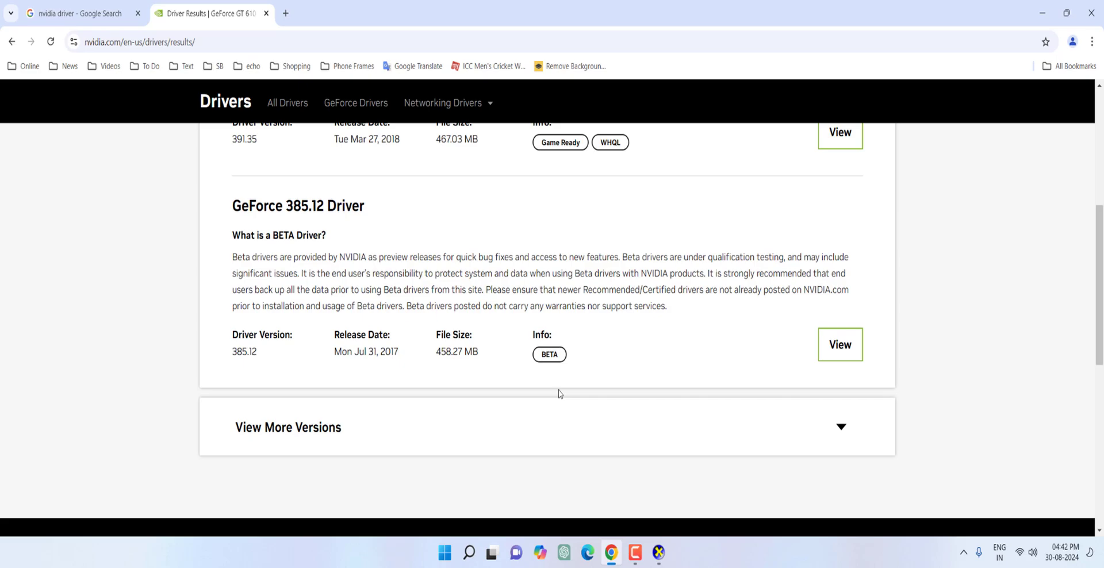
pyautogui.scroll(3, 786, 330)
pyautogui.scroll(-4, 540, 387)
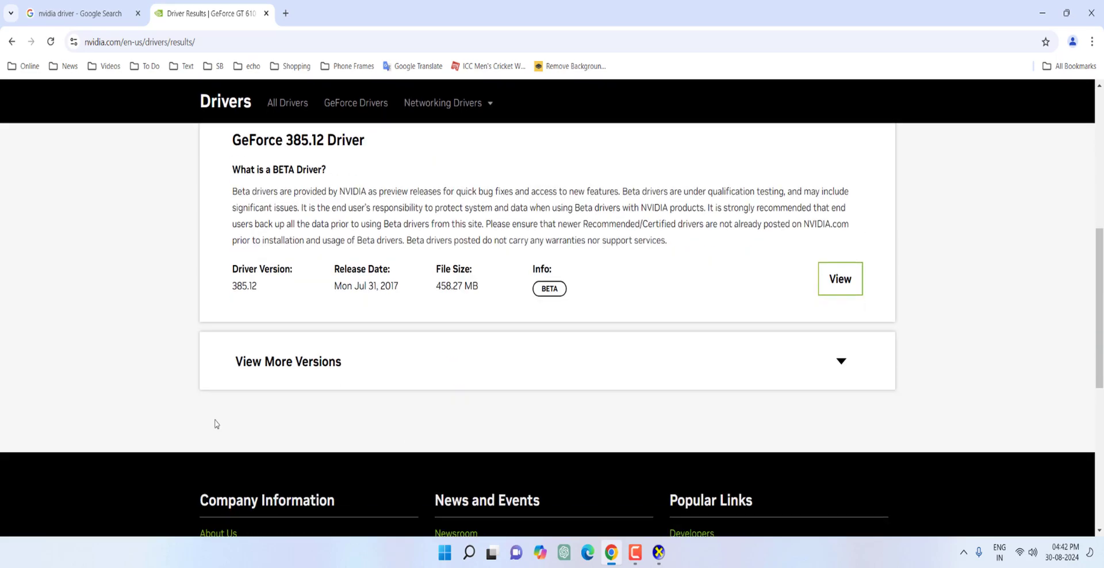
pyautogui.scroll(4, 329, 391)
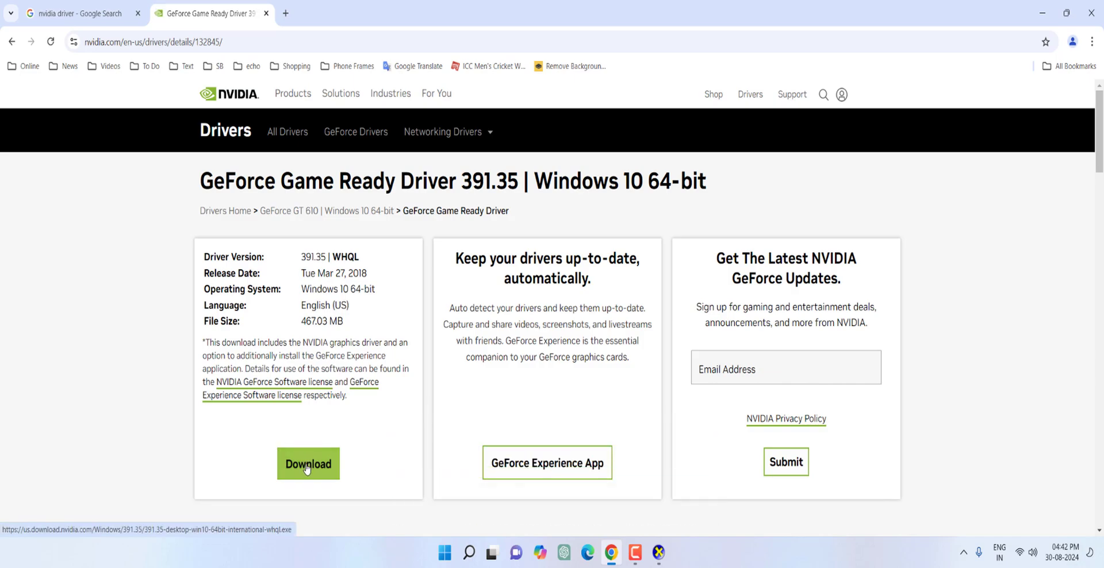
pyautogui.click(308, 467)
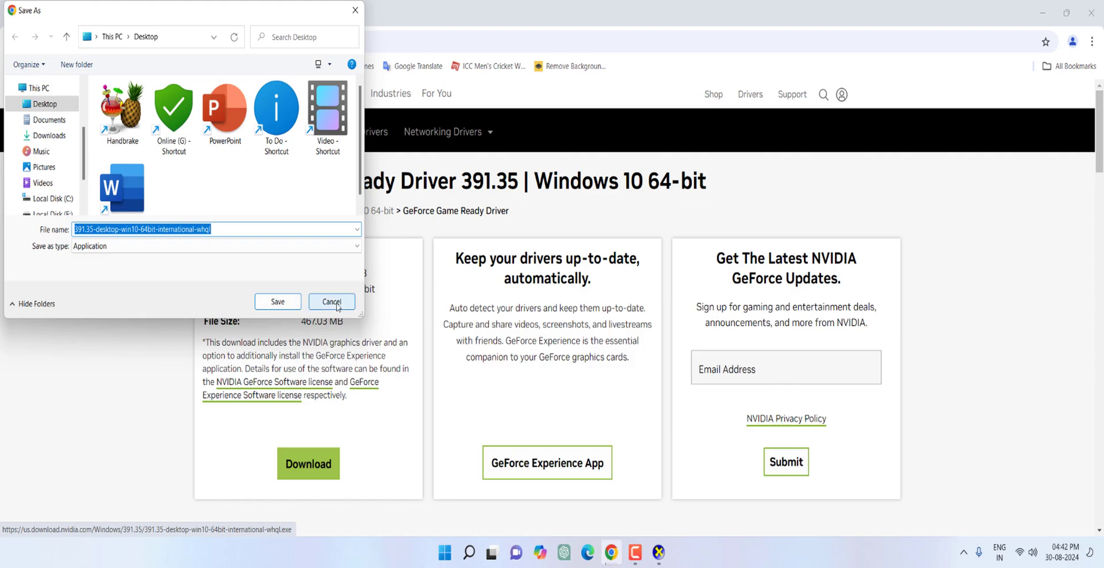
pyautogui.click(278, 302)
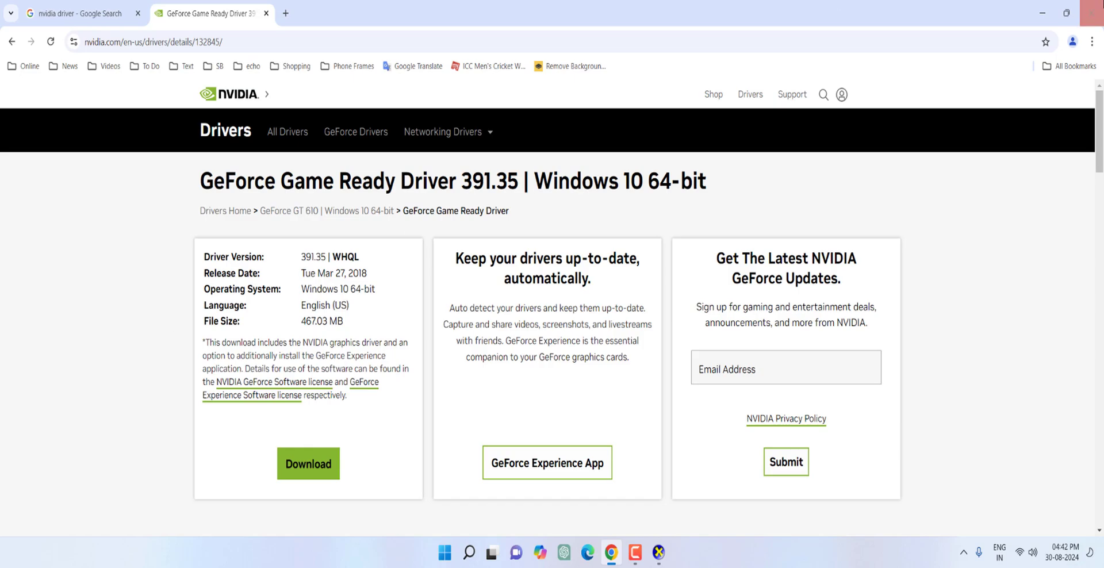
# - Minimize Chrome, close the DirectX Diagnostic Tool, and launch GeForce Experience from a Start search for 'gefor'
pyautogui.click(1042, 13)
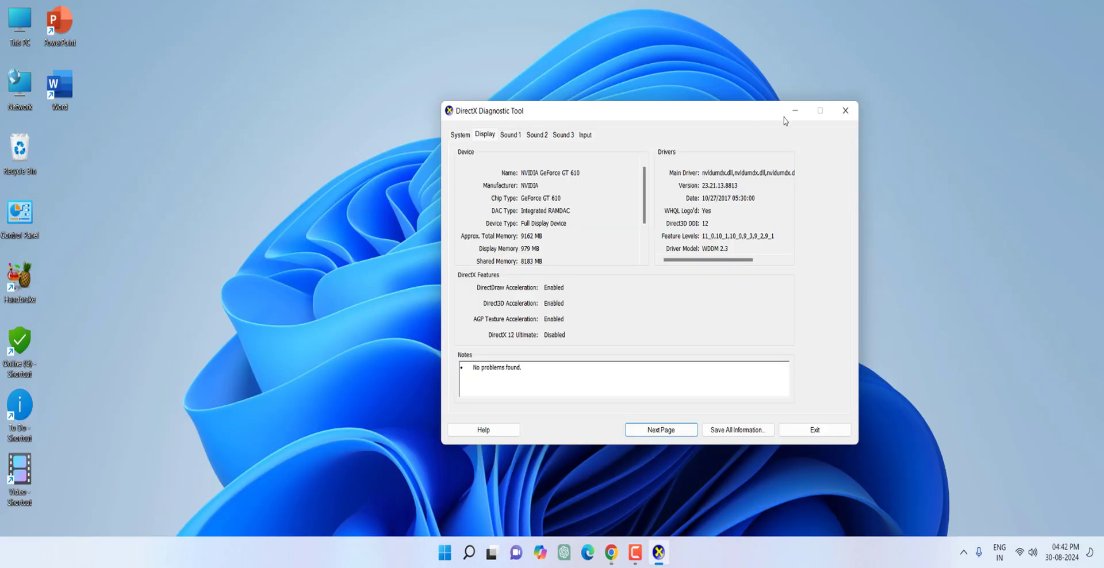
pyautogui.click(846, 110)
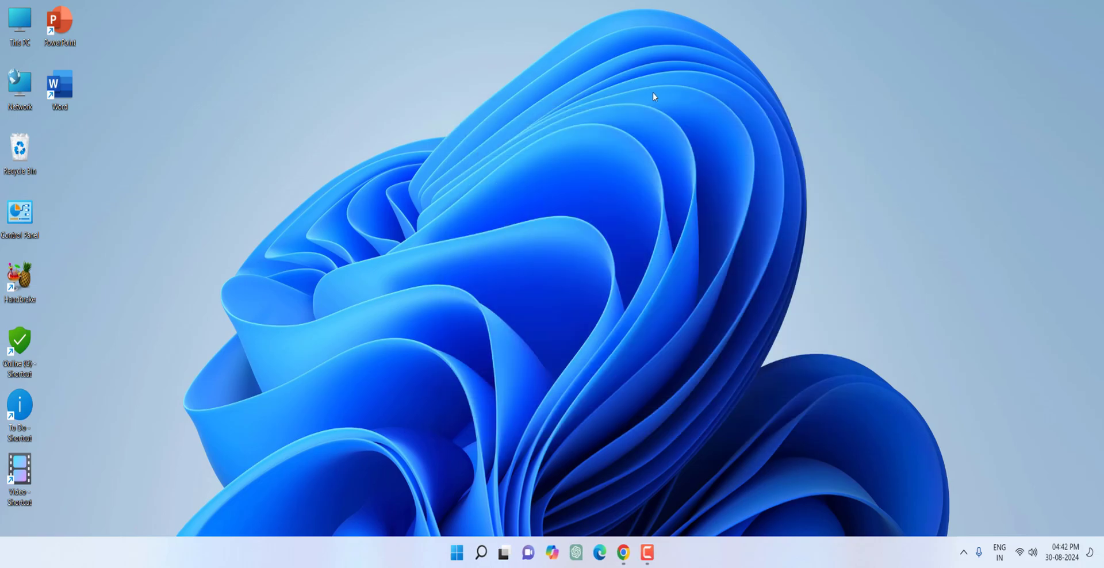
pyautogui.press('super')
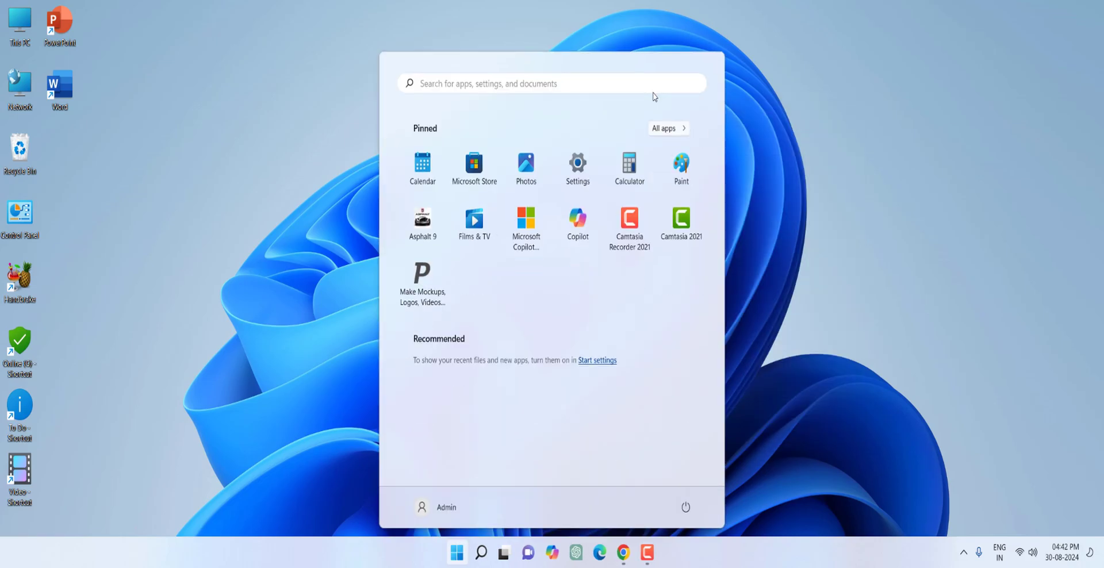
pyautogui.write('gefor')
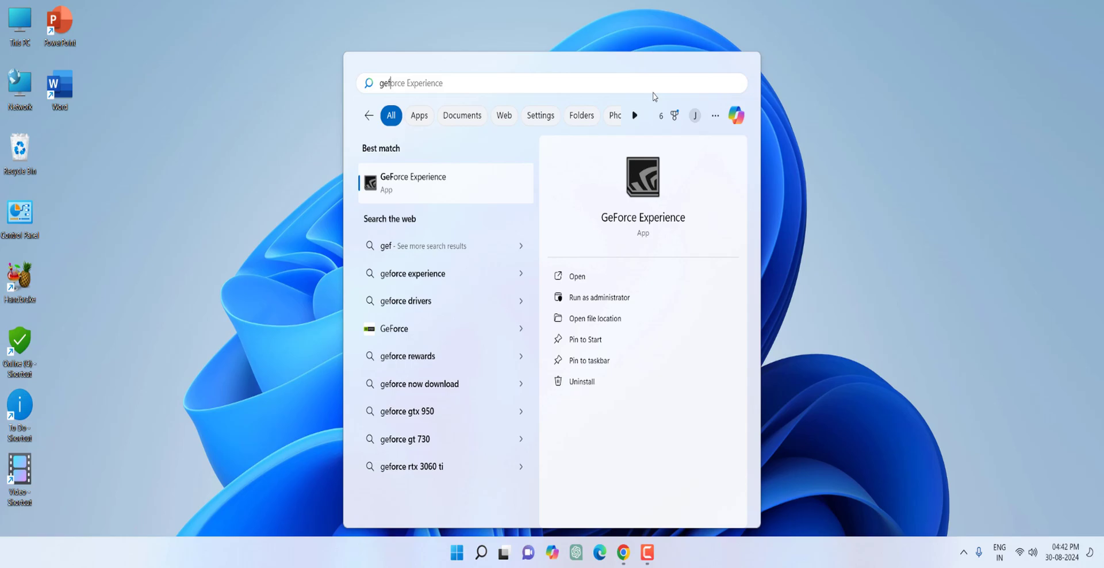
pyautogui.click(459, 176)
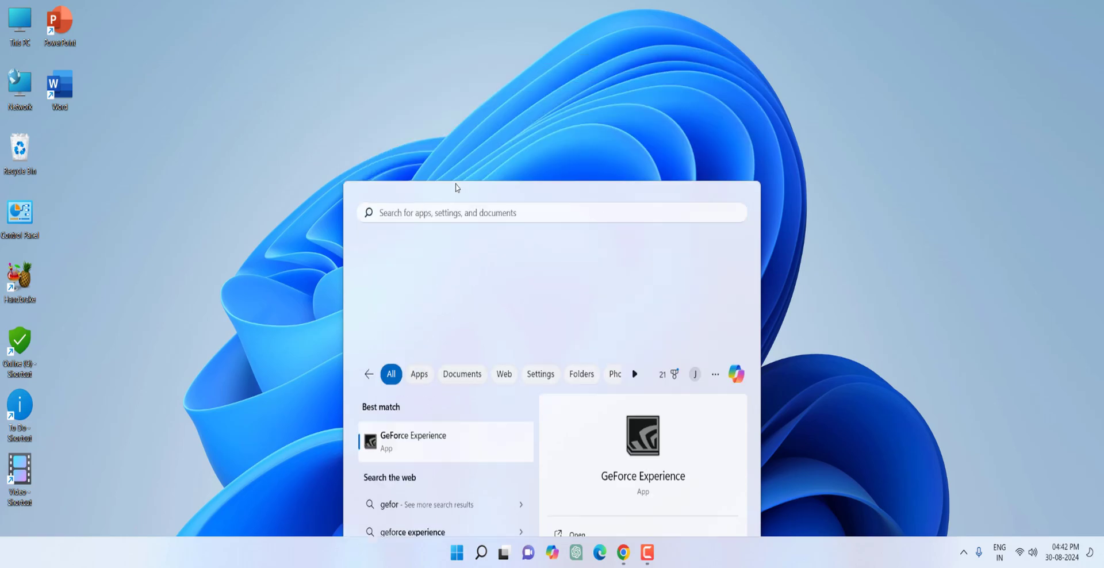